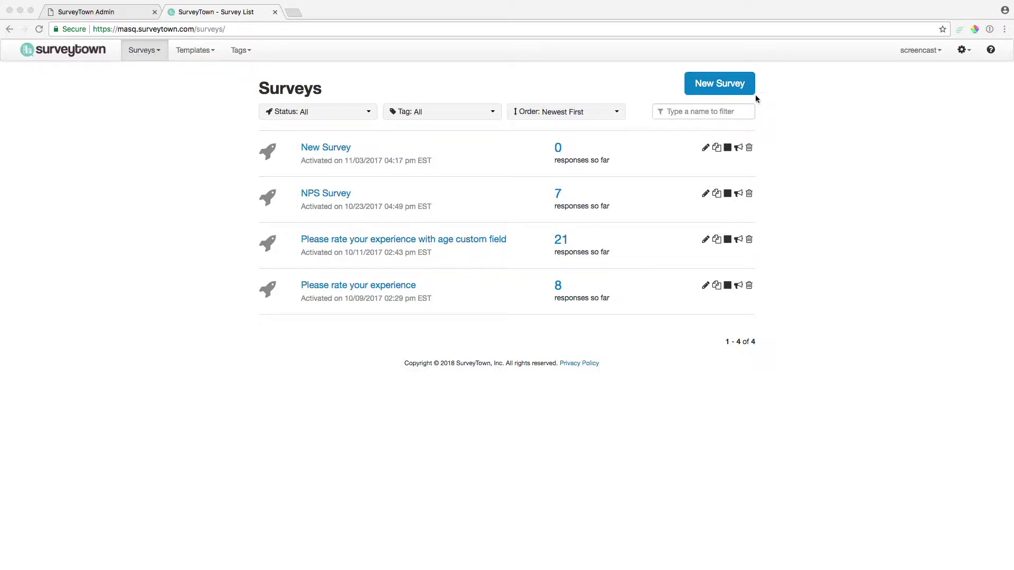
- Create a new survey with a 5-star rating question 'How was your experience with us today?'
click(723, 93)
click(723, 93)
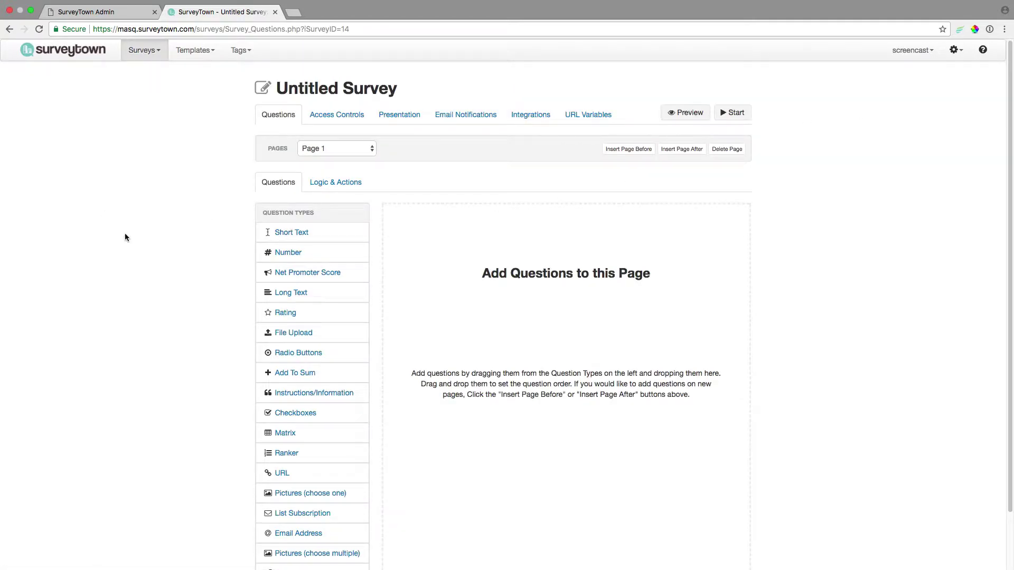
drag(280, 312, 574, 321)
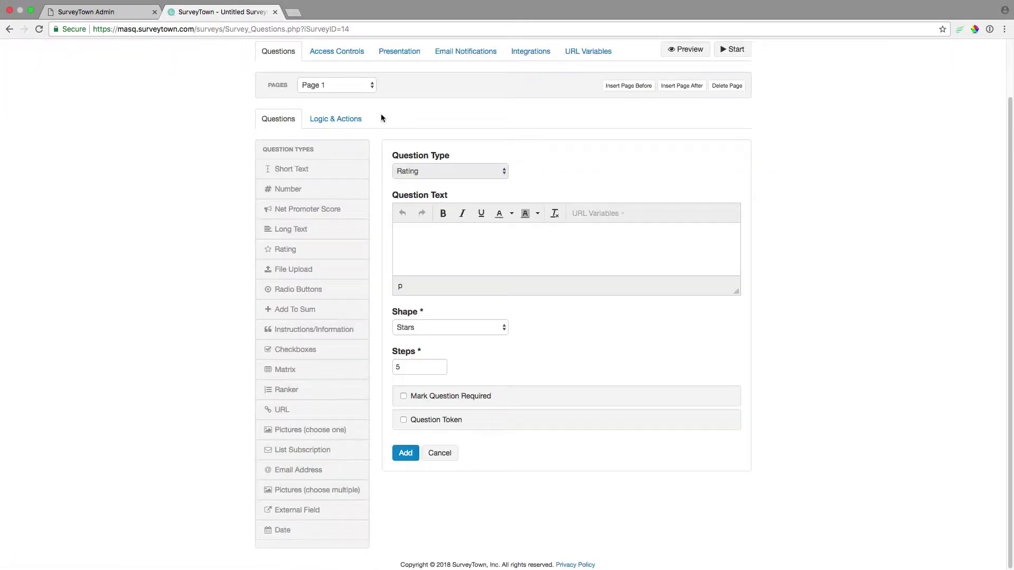
click(442, 236)
text(How was your experience with us today?)
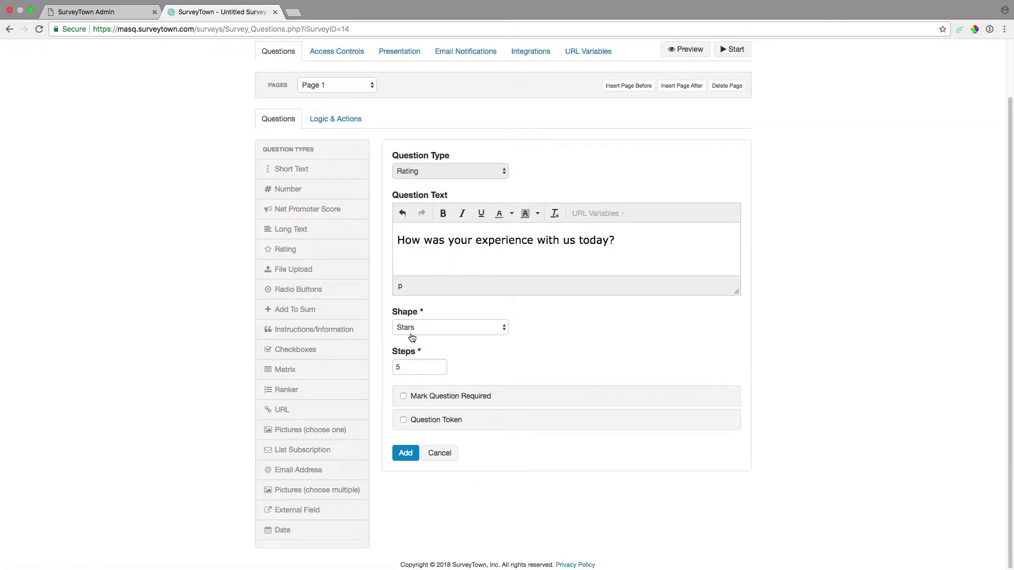
click(404, 453)
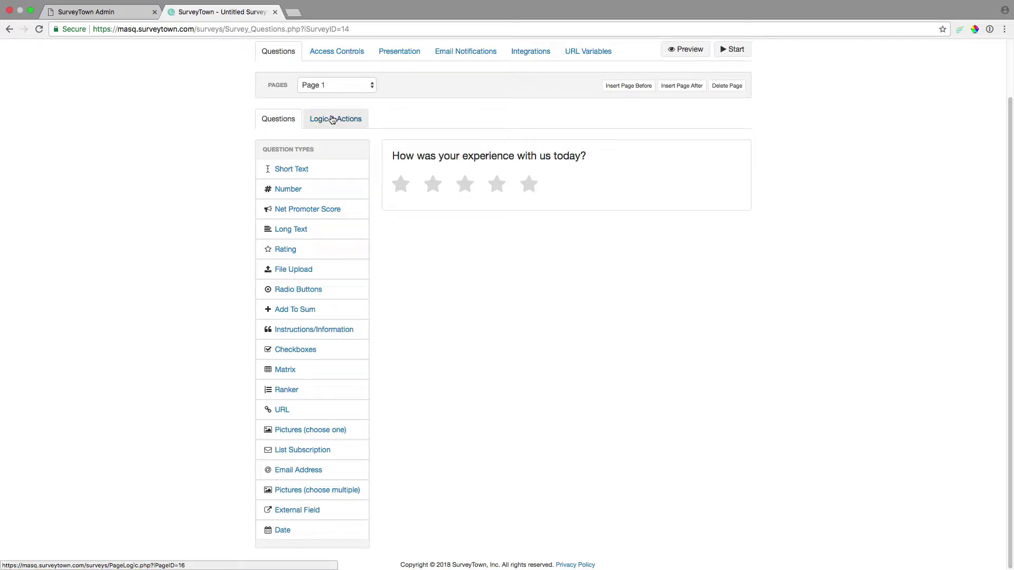
- Add a Page 1 action whose condition is the experience rating Is Less Than 3
click(331, 120)
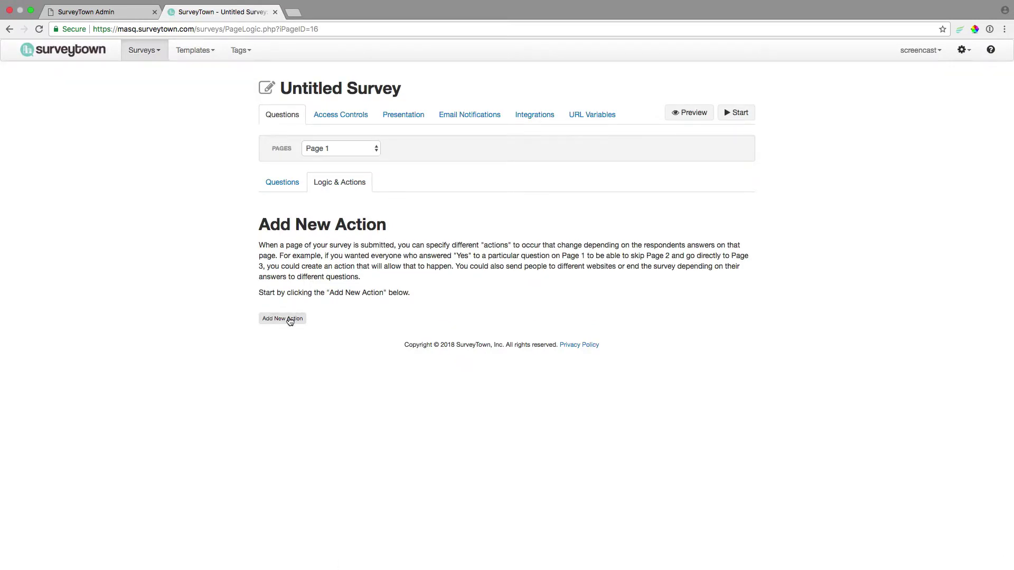
click(289, 320)
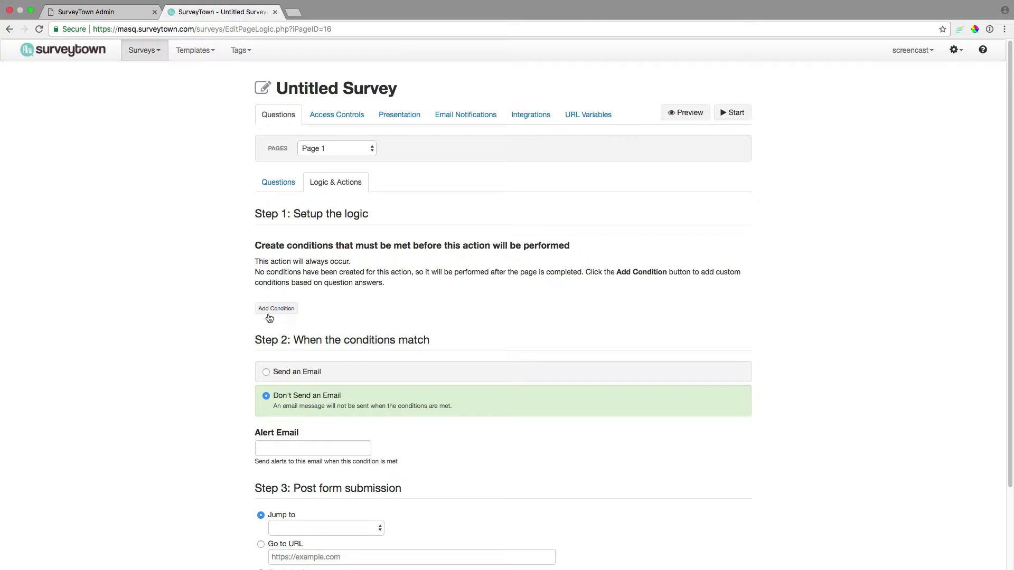
click(276, 310)
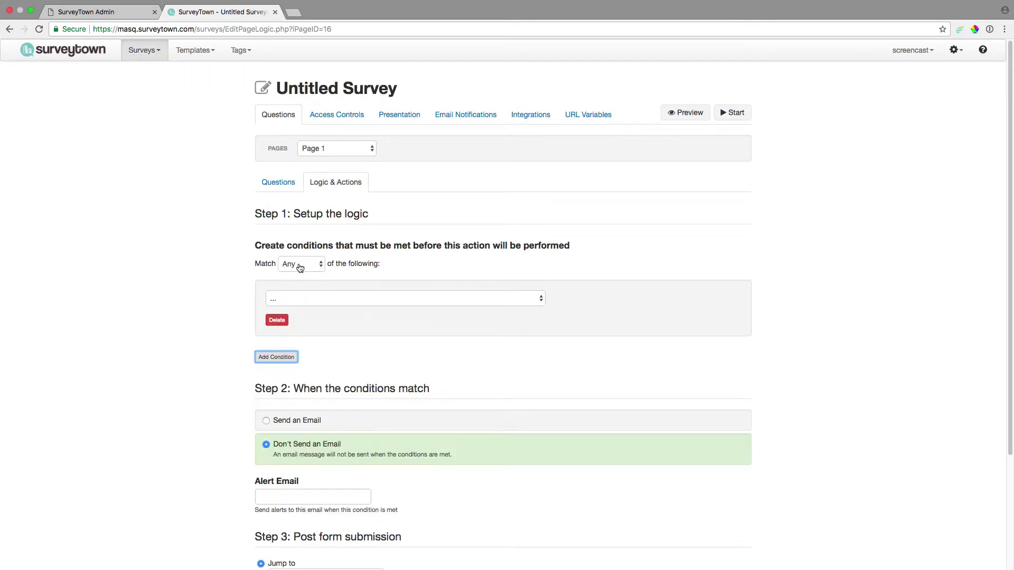
click(313, 301)
click(314, 309)
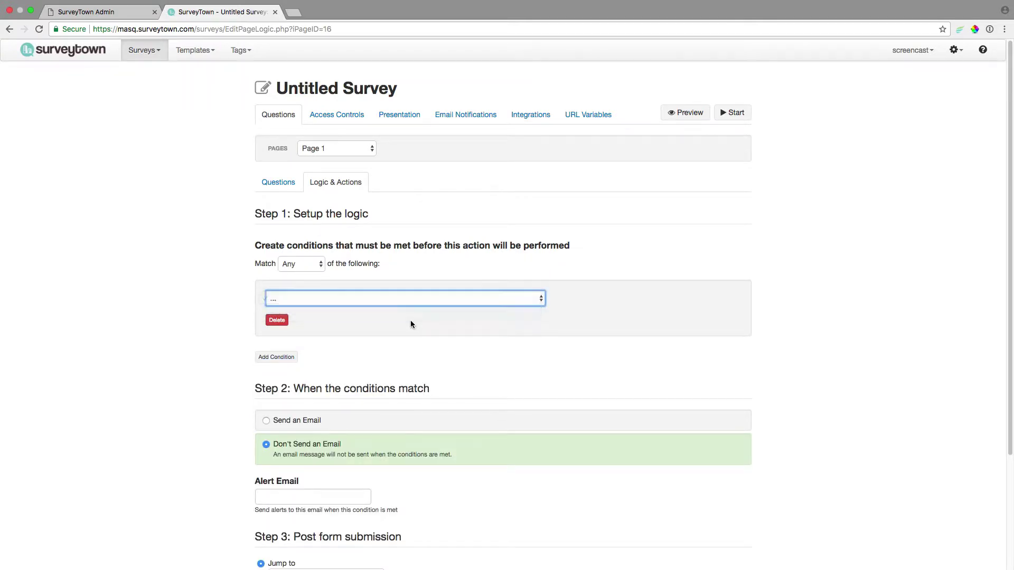
click(316, 316)
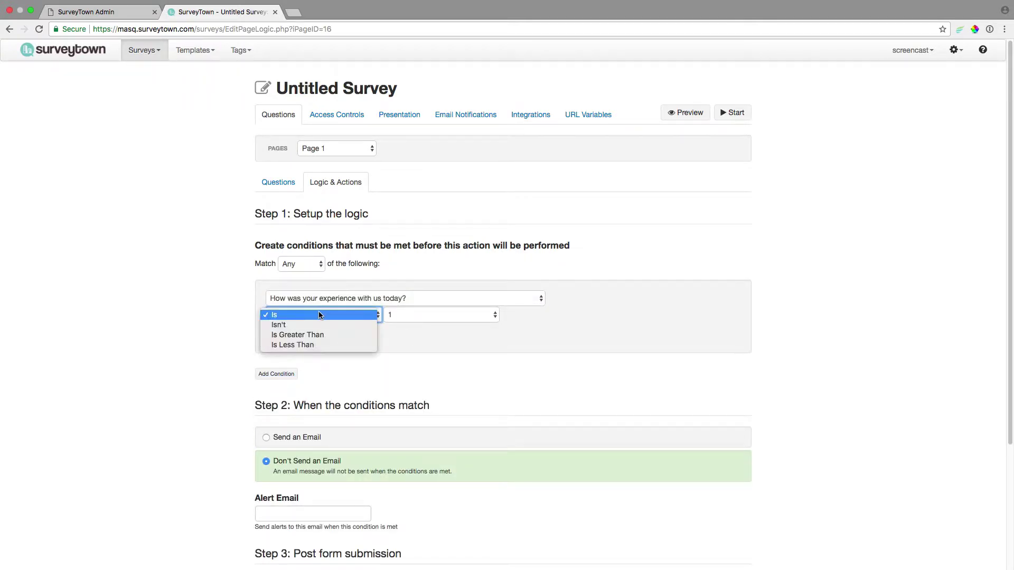
click(335, 344)
click(416, 316)
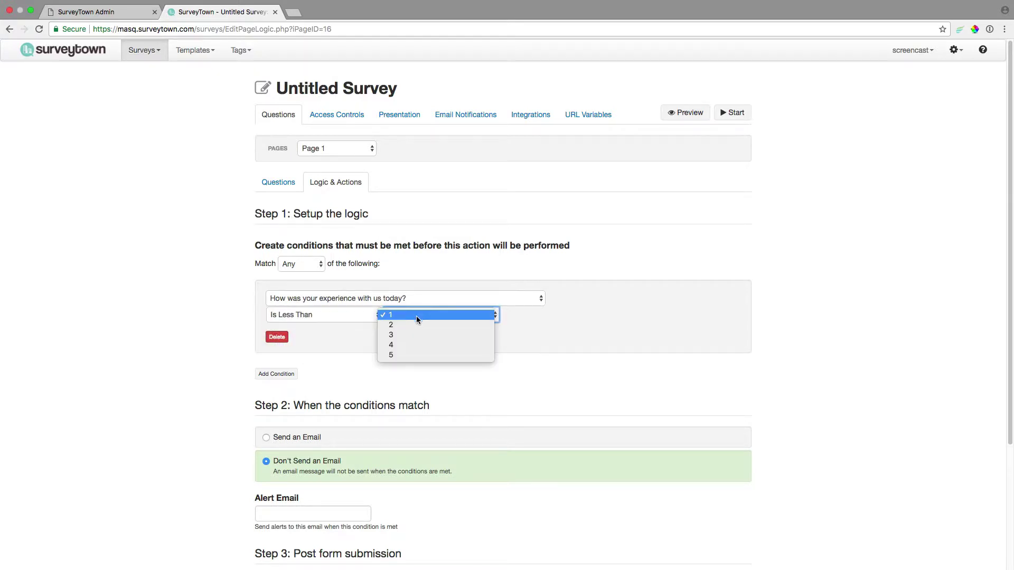
click(416, 335)
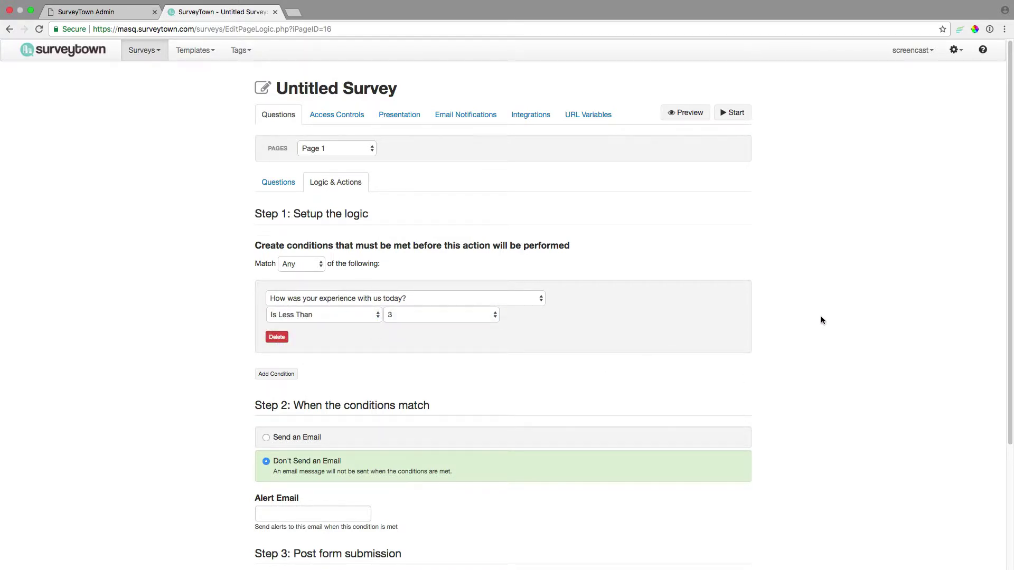
- Enter the support address as the action's alert email
scroll(821, 320, down, 3)
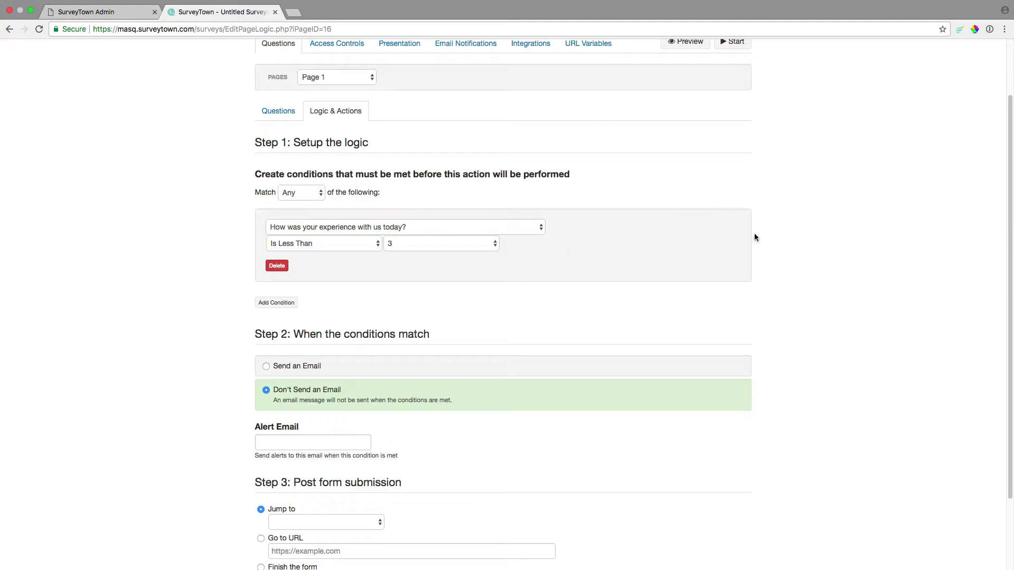
scroll(755, 237, down, 3)
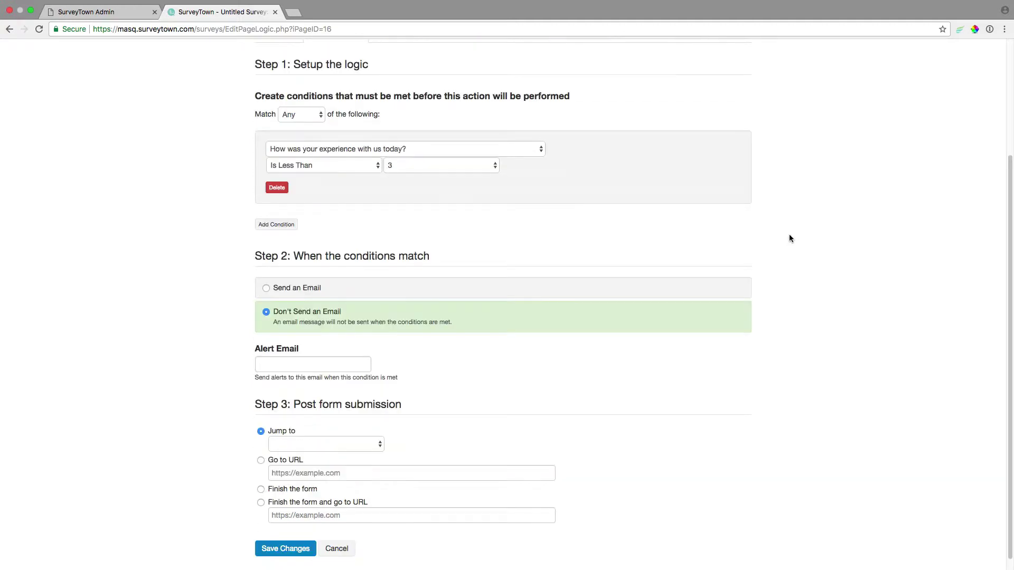
click(302, 362)
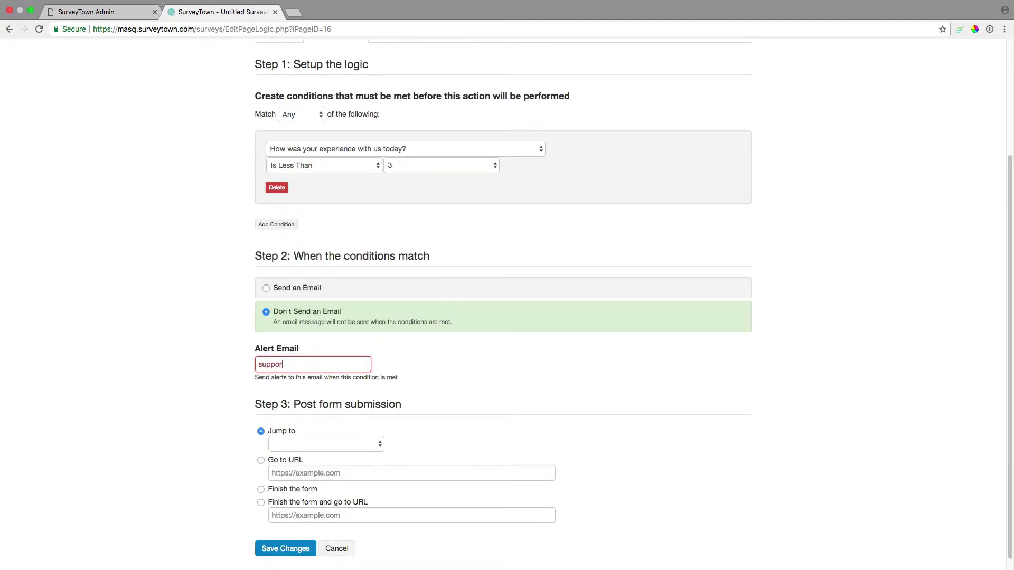
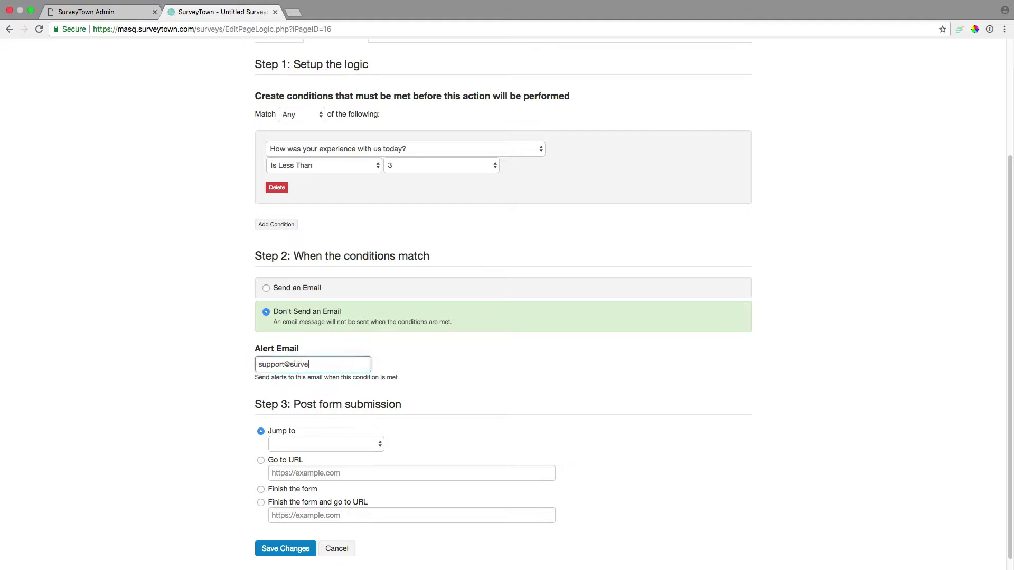
click(491, 388)
- Set the action to finish the form and save it
scroll(496, 375, down, 1)
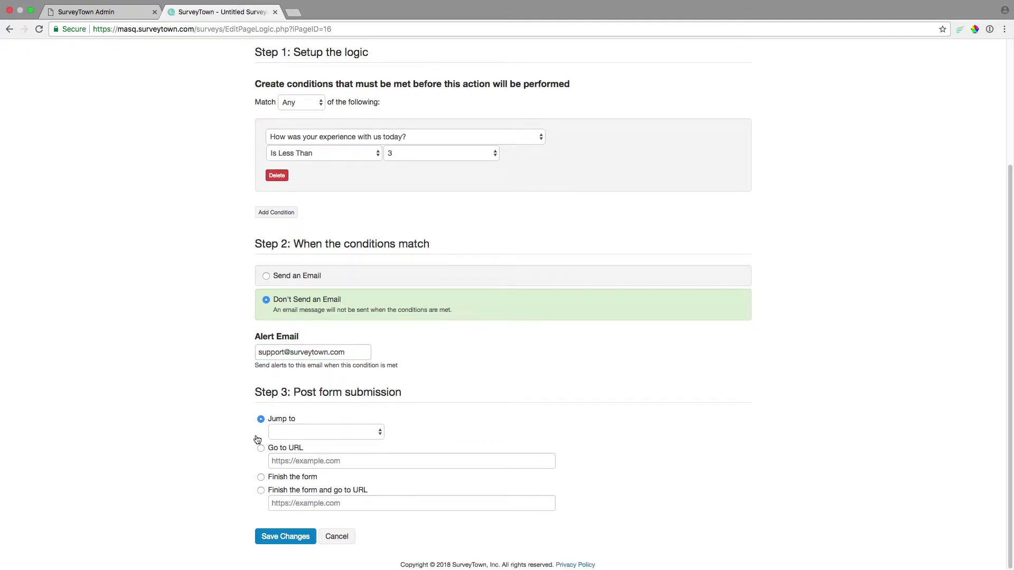
click(327, 434)
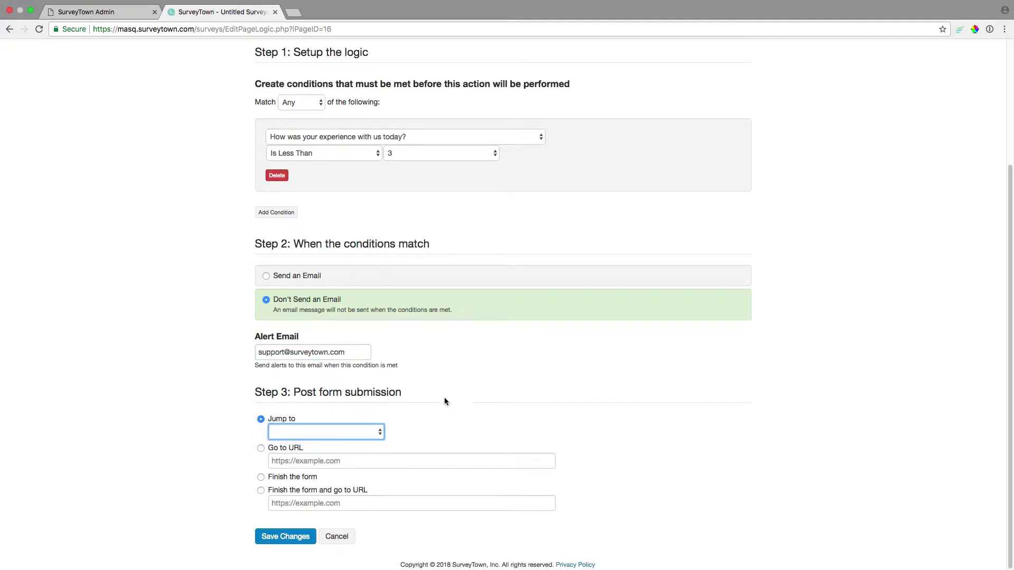
click(260, 477)
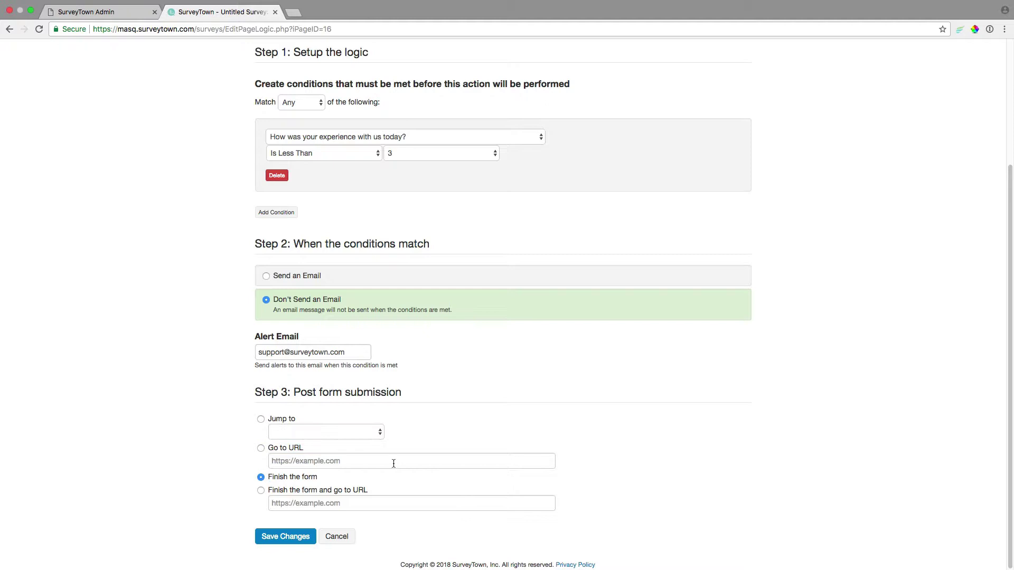
click(277, 538)
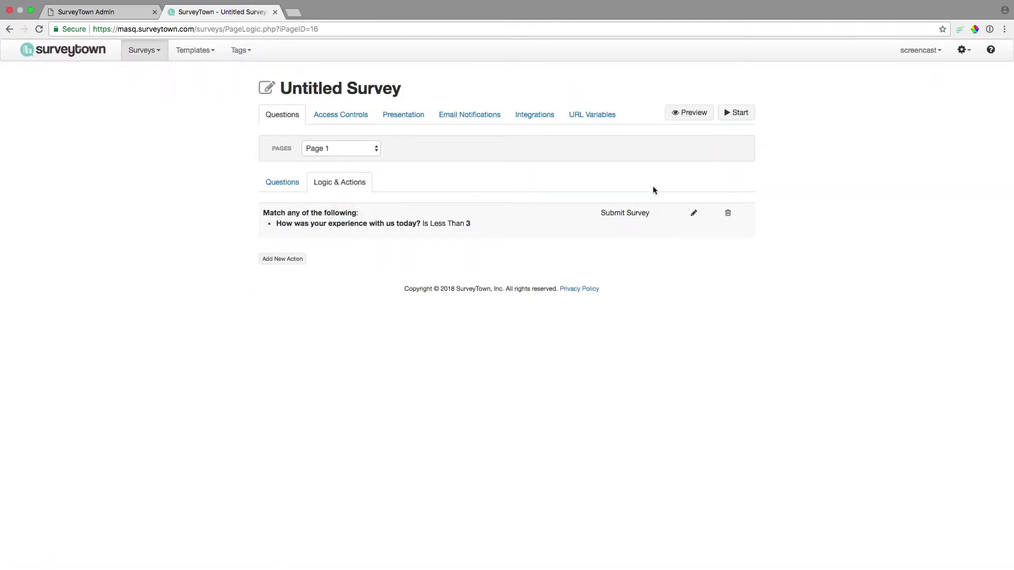
click(683, 113)
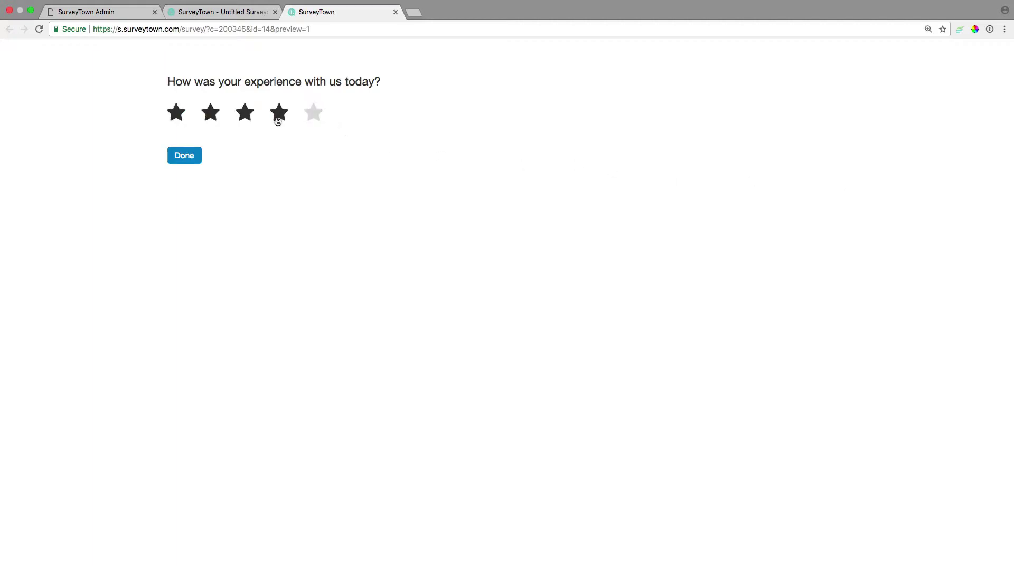
- Submit a two-star test response from the preview and return to the editor
click(216, 114)
click(189, 161)
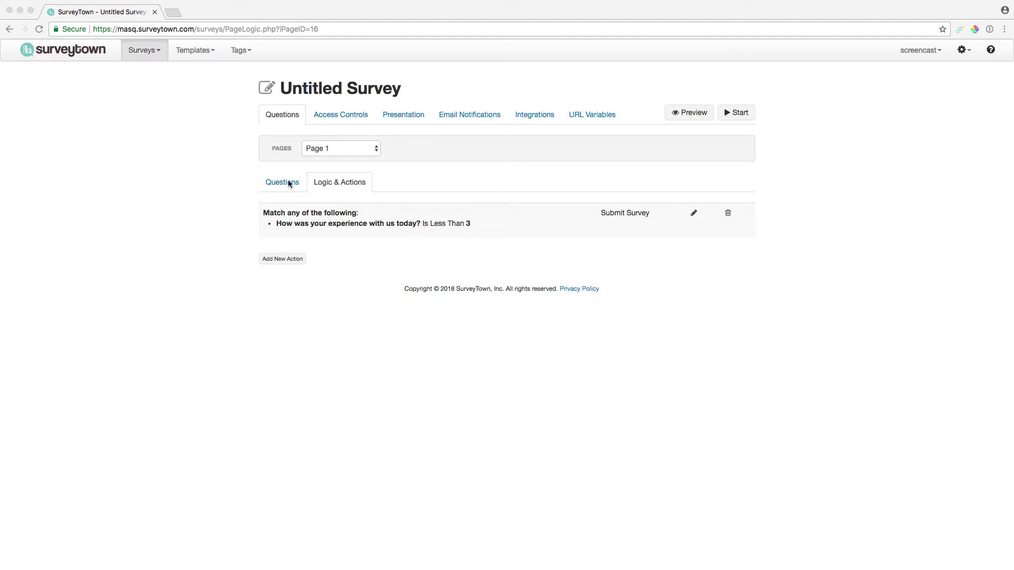
click(416, 188)
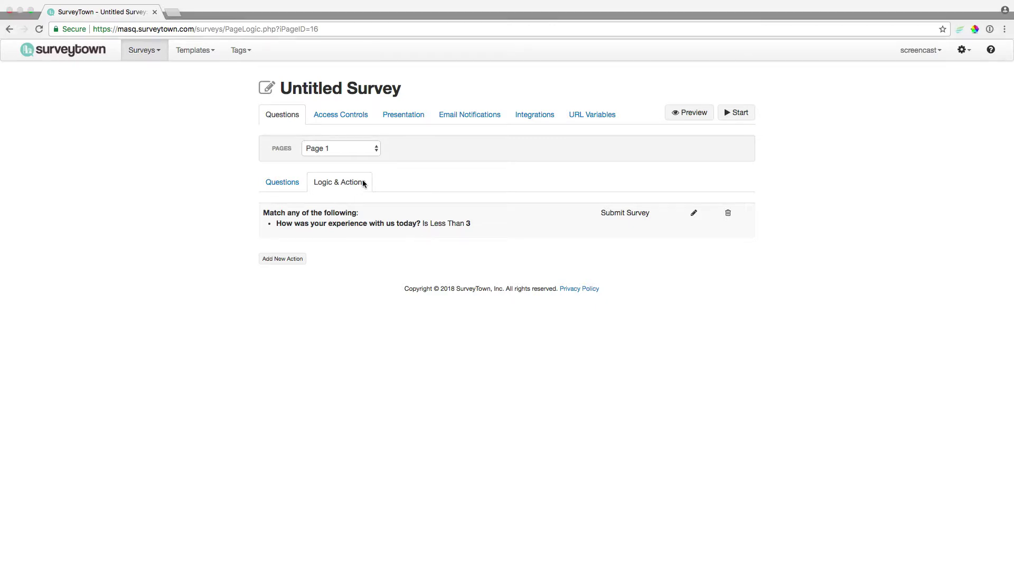
- Add a short-text question titled 'First and Last Name' to Page 1
click(282, 182)
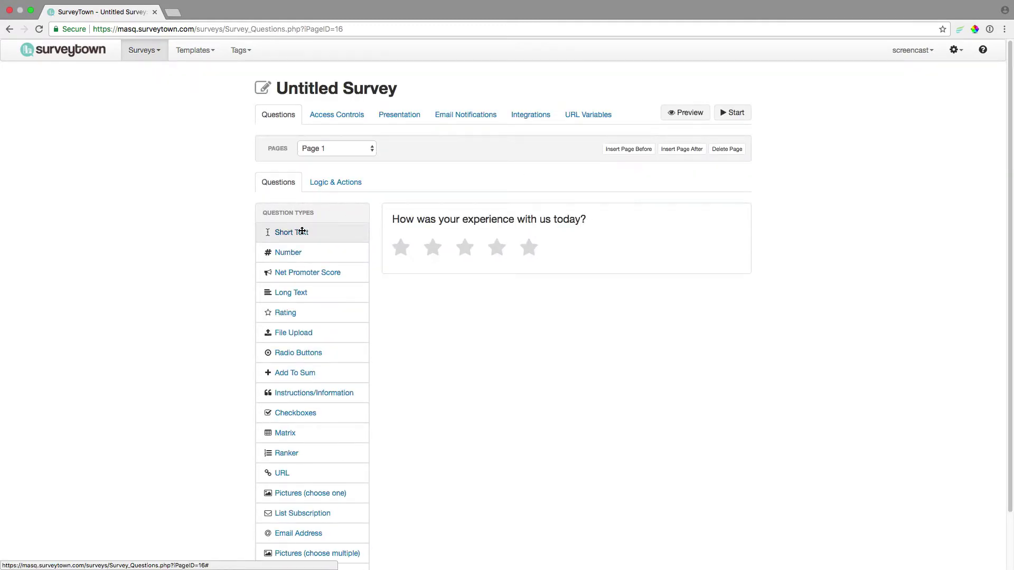
drag(301, 229, 433, 214)
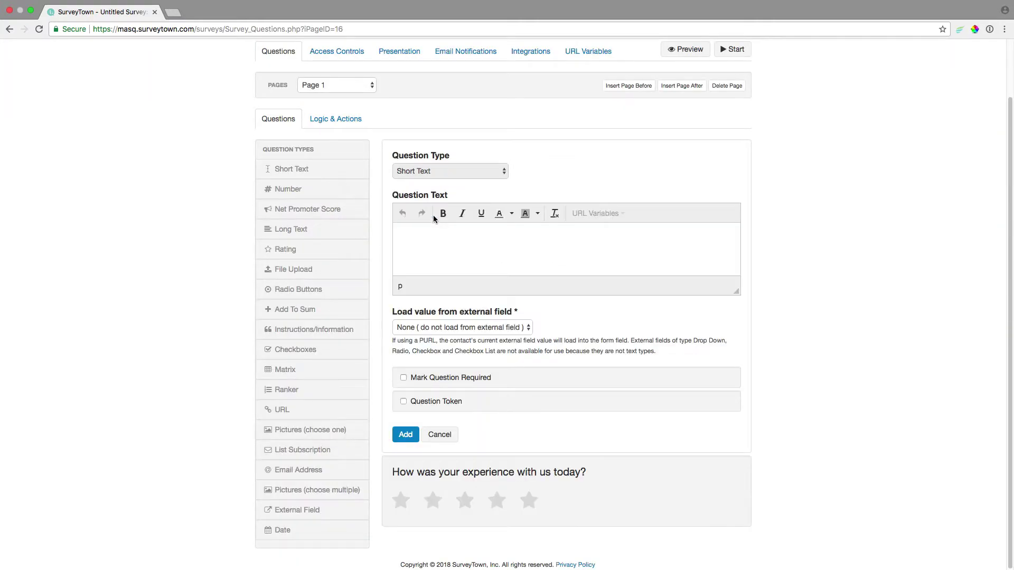
text(First and Last Name)
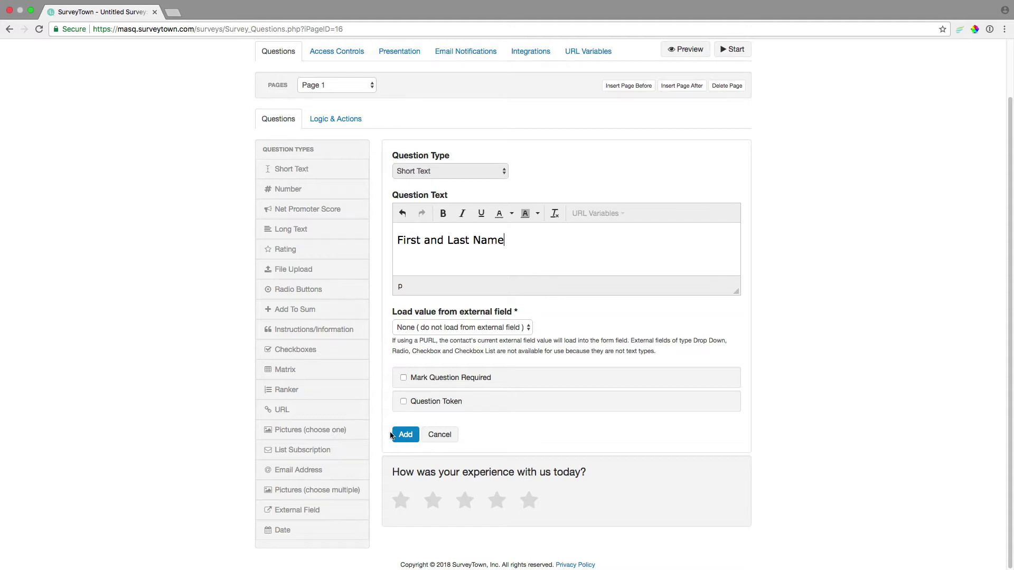
click(411, 437)
- Add an email address question titled 'Your Email' below the name question
drag(327, 467, 493, 169)
click(437, 258)
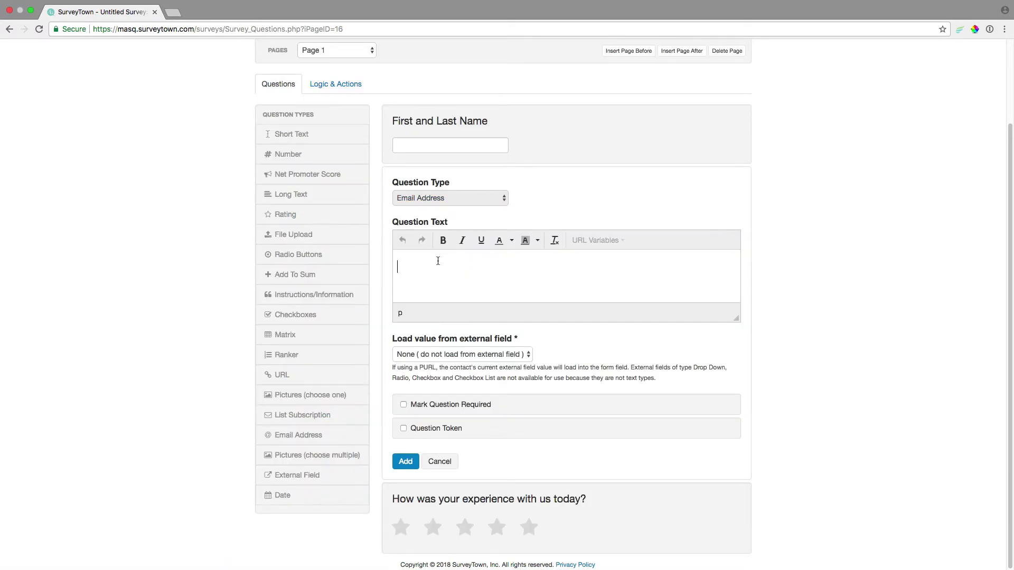
text(Your Email)
click(406, 461)
scroll(823, 229, up, 2)
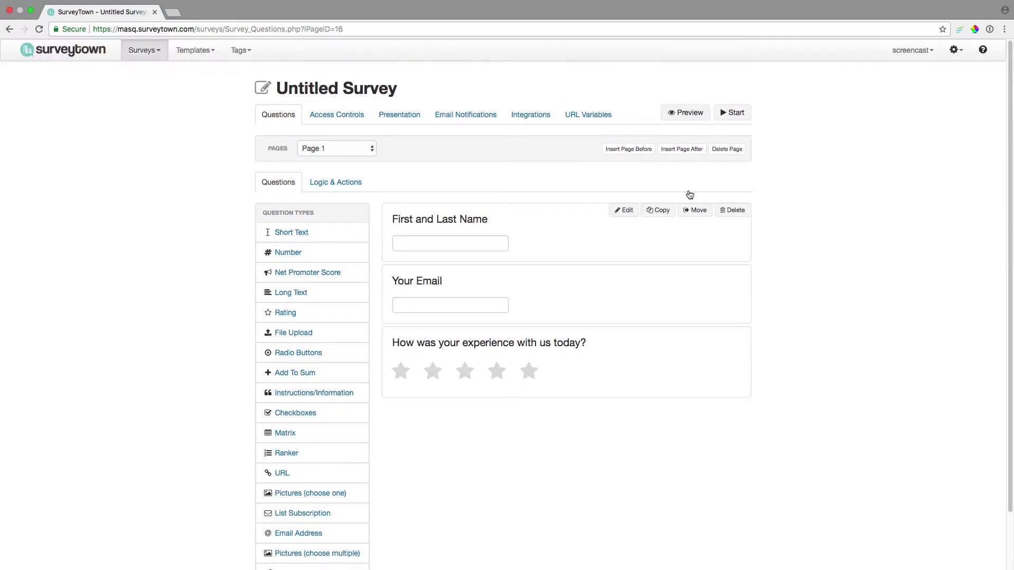
- Preview the survey and submit a test name, email and two-star rating
click(685, 113)
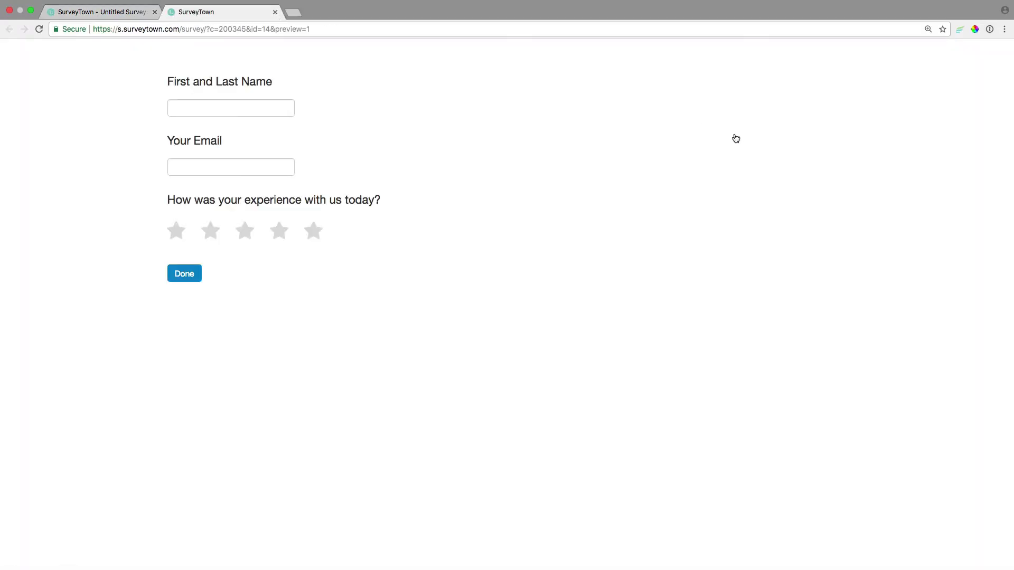
click(206, 107)
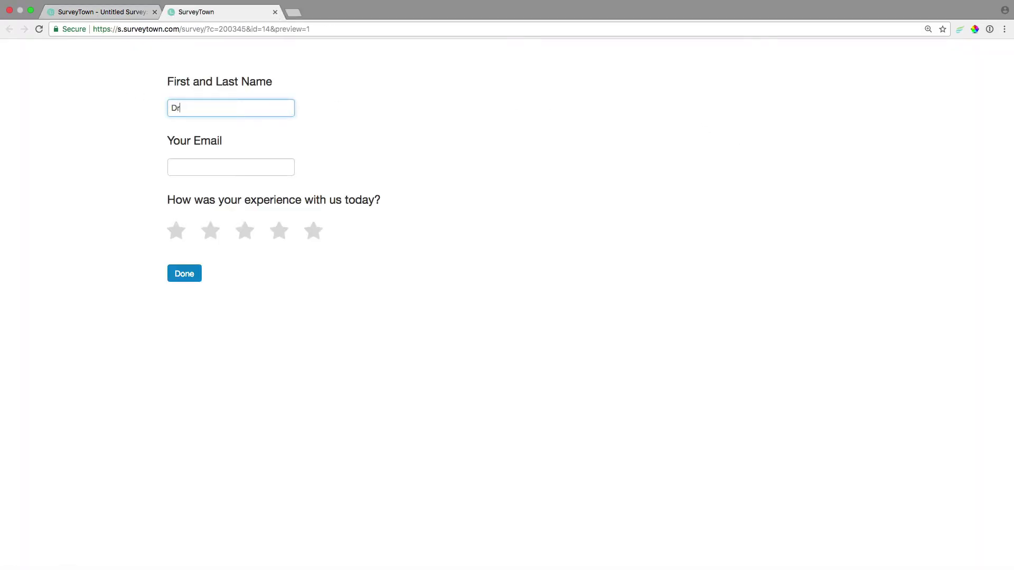
key(Tab)
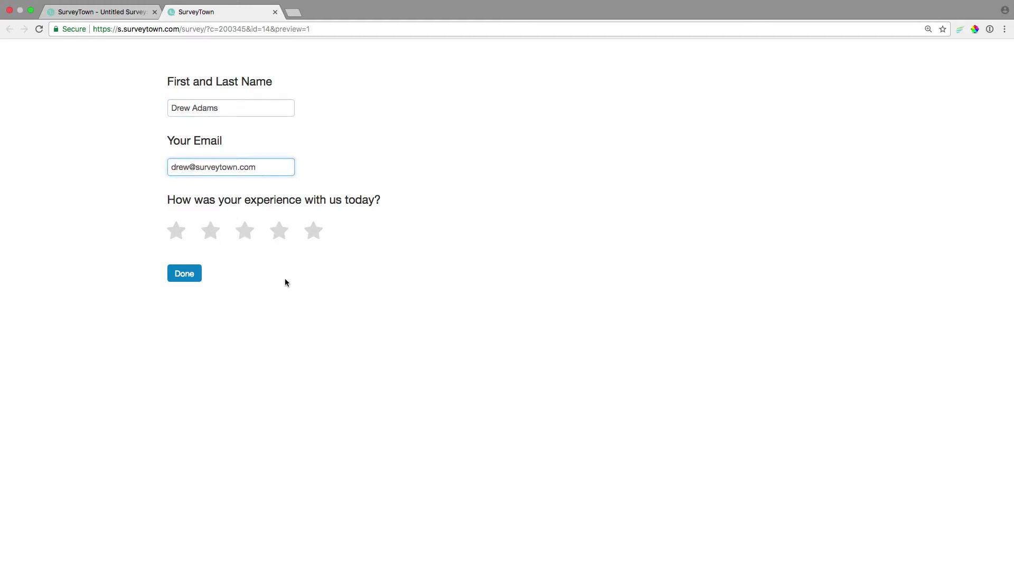
click(210, 231)
click(187, 273)
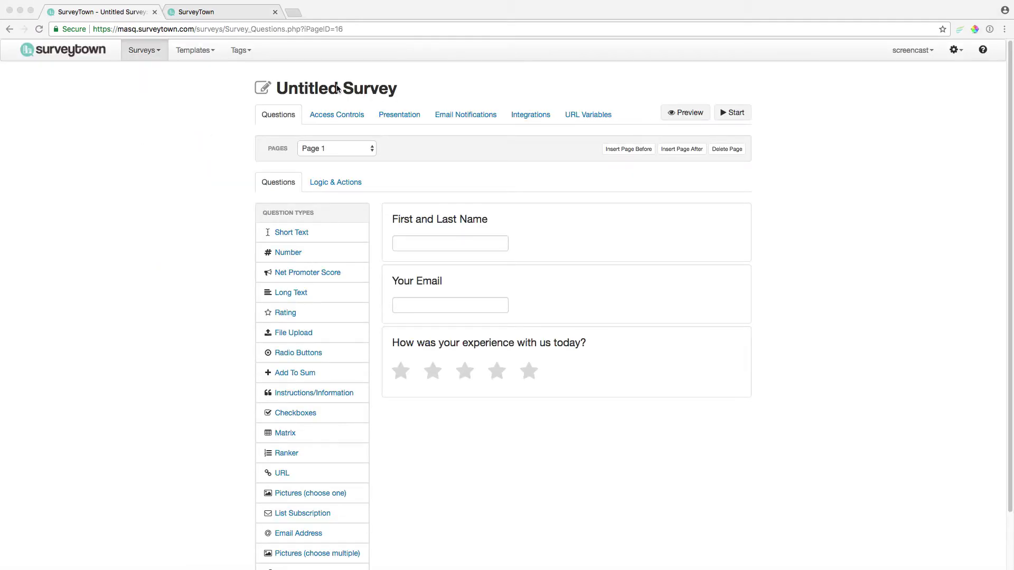
- Rename the survey from 'Untitled Survey' to 'Experience Rating', save, and activate it
click(336, 89)
click(334, 90)
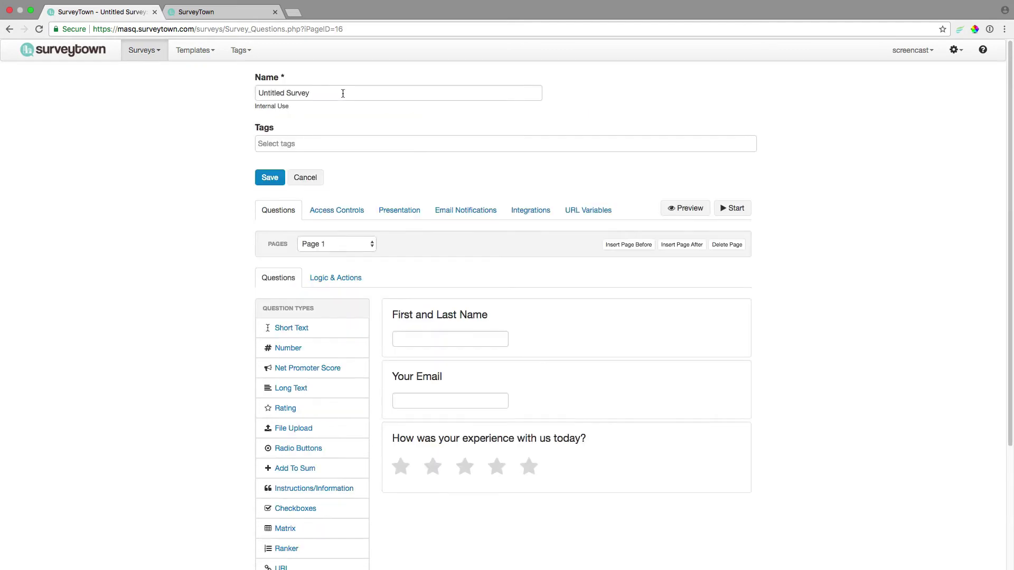
drag(311, 96, 145, 95)
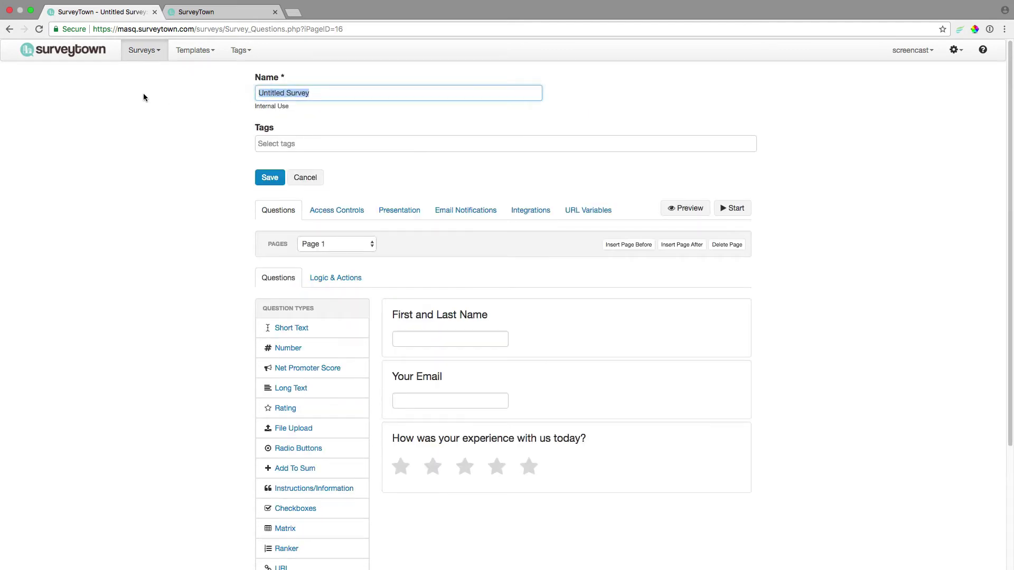
text(Experue)
key(BackSpace)
key(BackSpace)
text(ience Rating)
click(268, 178)
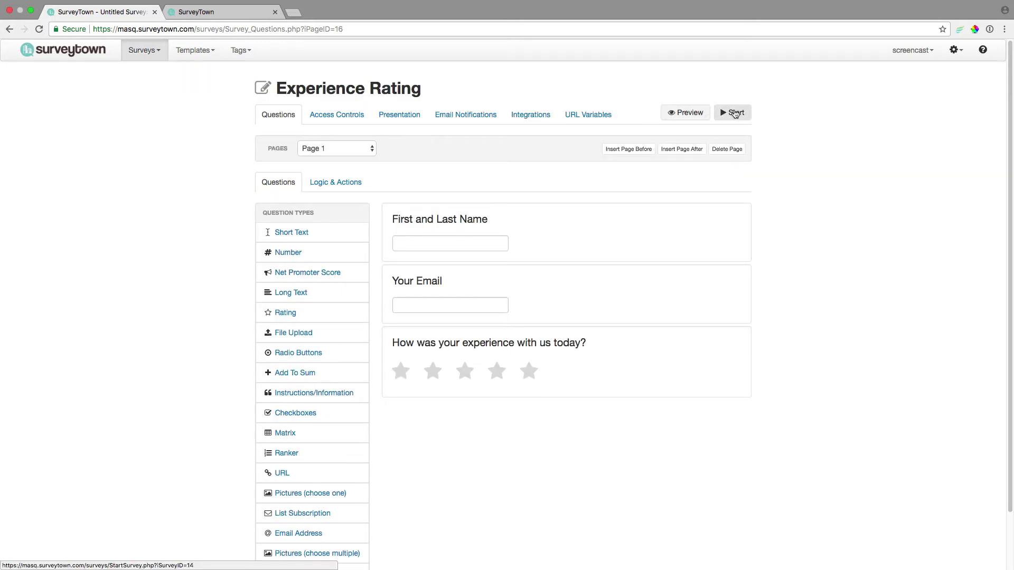
click(734, 115)
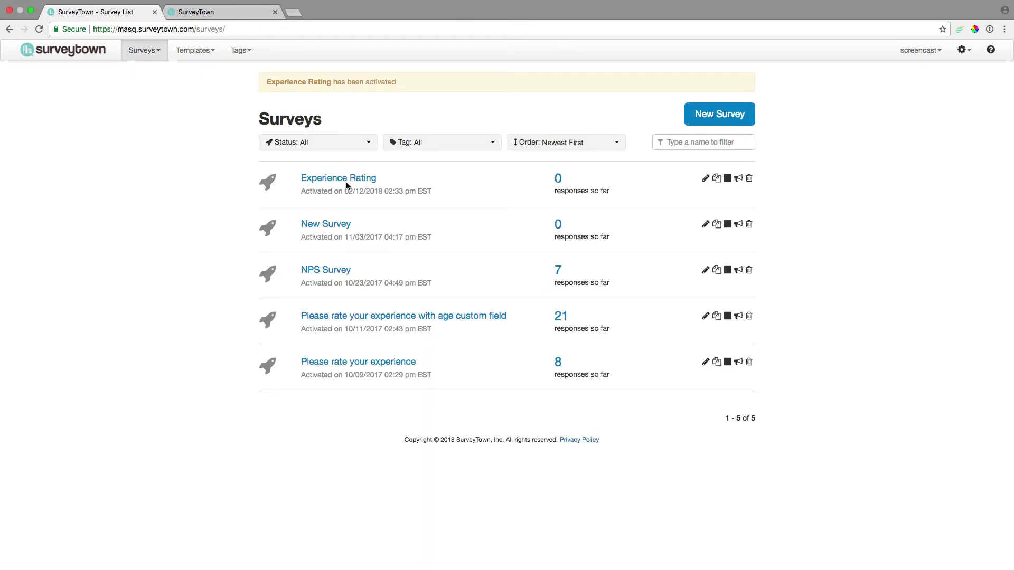
- Open the live survey's public link and submit a respondent name, email and two-star rating
click(738, 178)
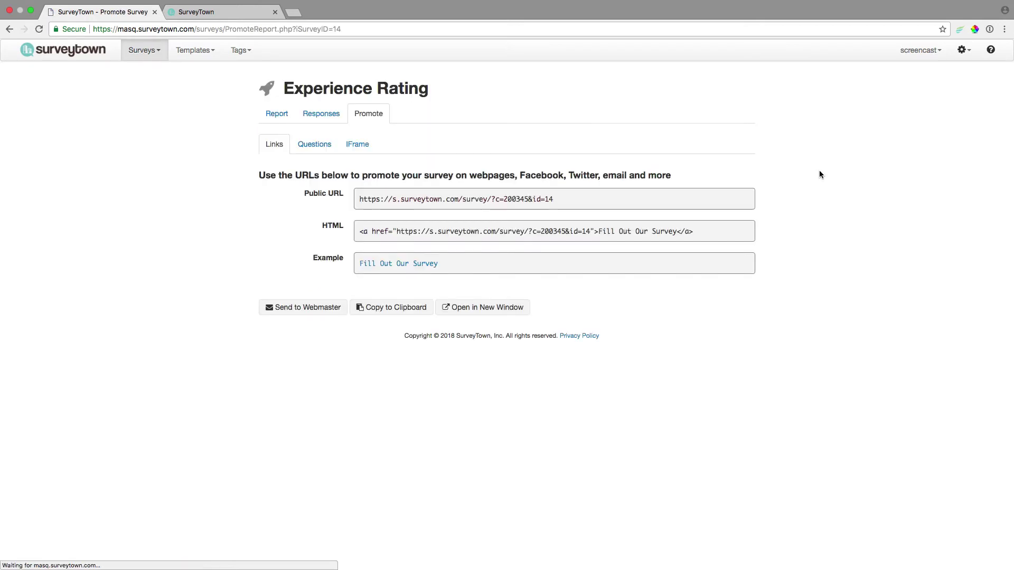
click(478, 308)
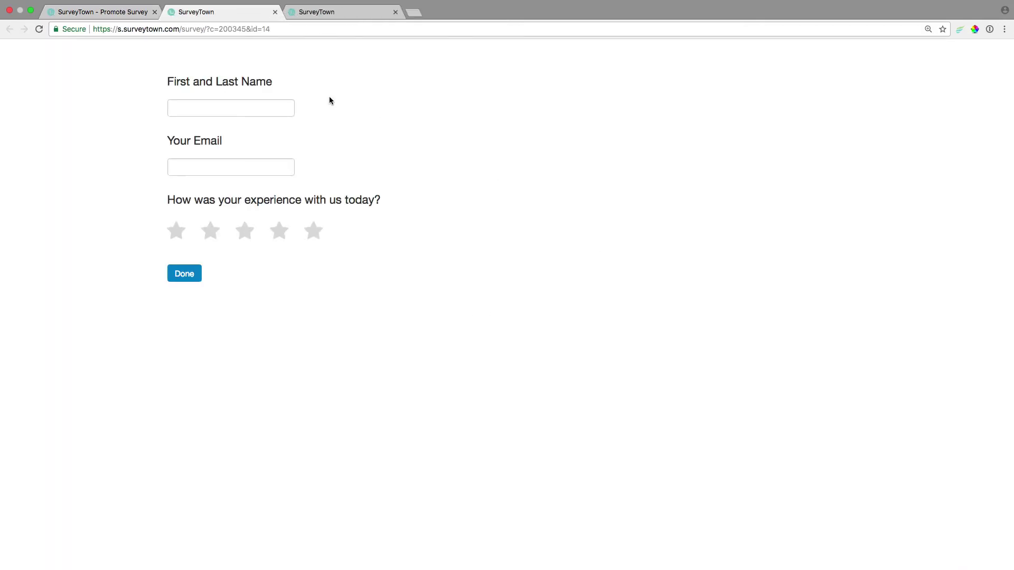
click(273, 106)
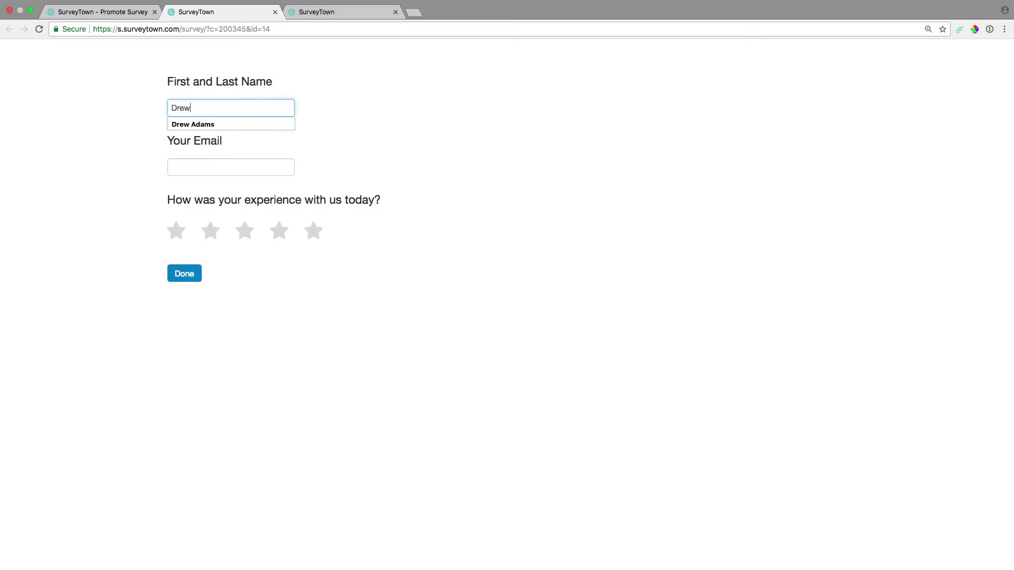
key(Tab)
text(@su)
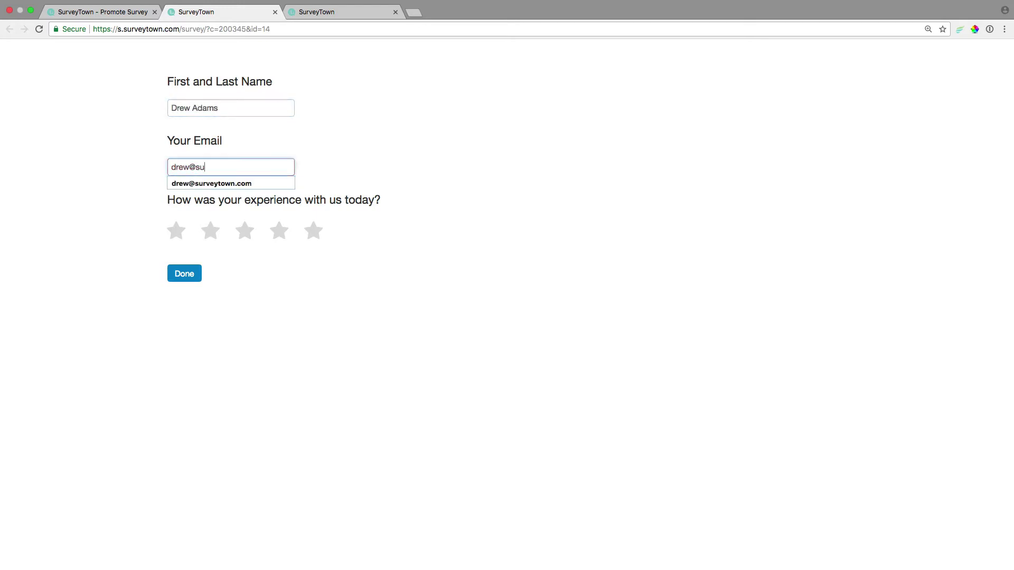
text(rveytown.com)
click(473, 159)
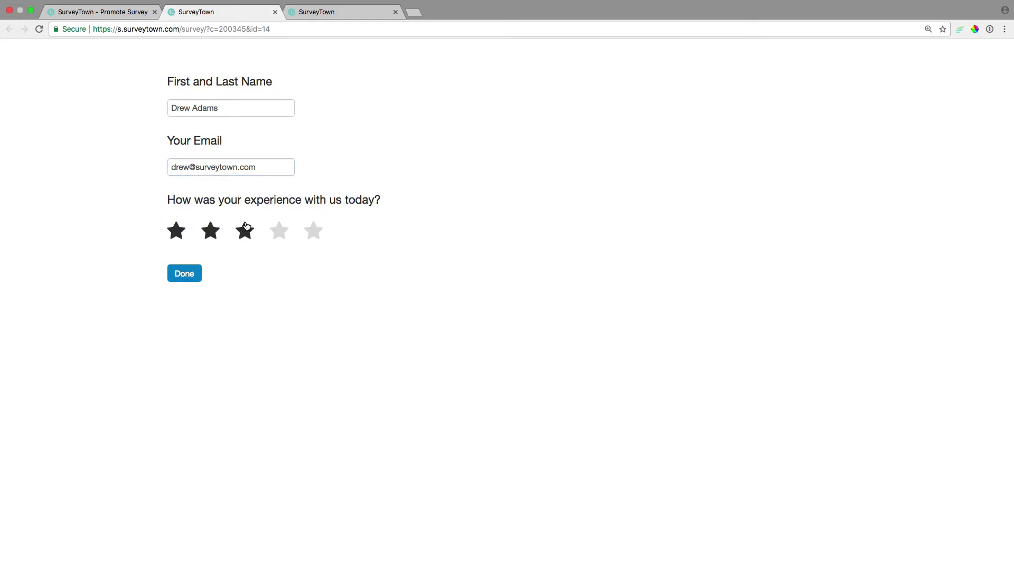
click(212, 232)
click(184, 272)
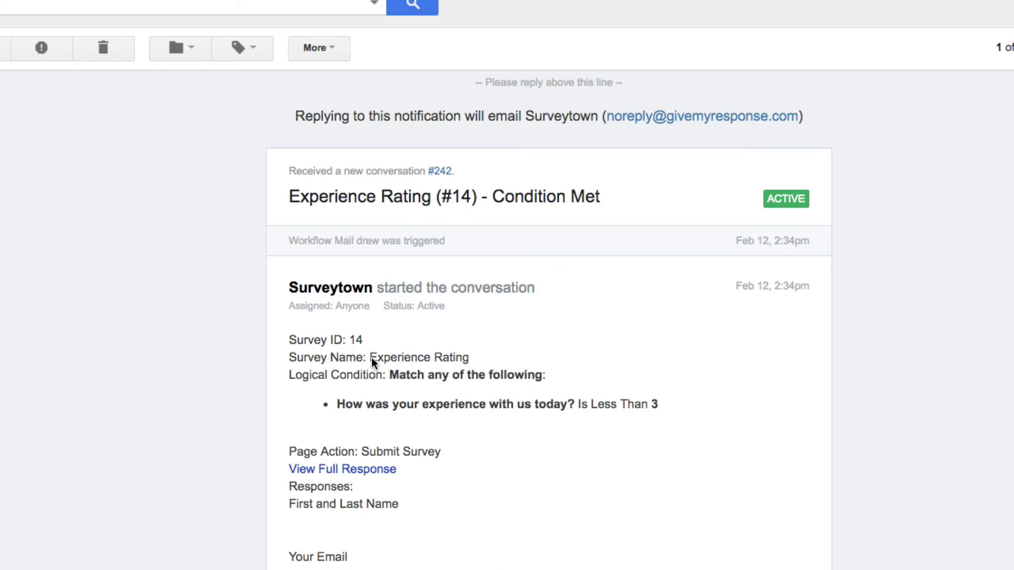
- Highlight Survey ID 14 and the rating Is Less Than 3 condition in the alert email
drag(349, 340, 471, 357)
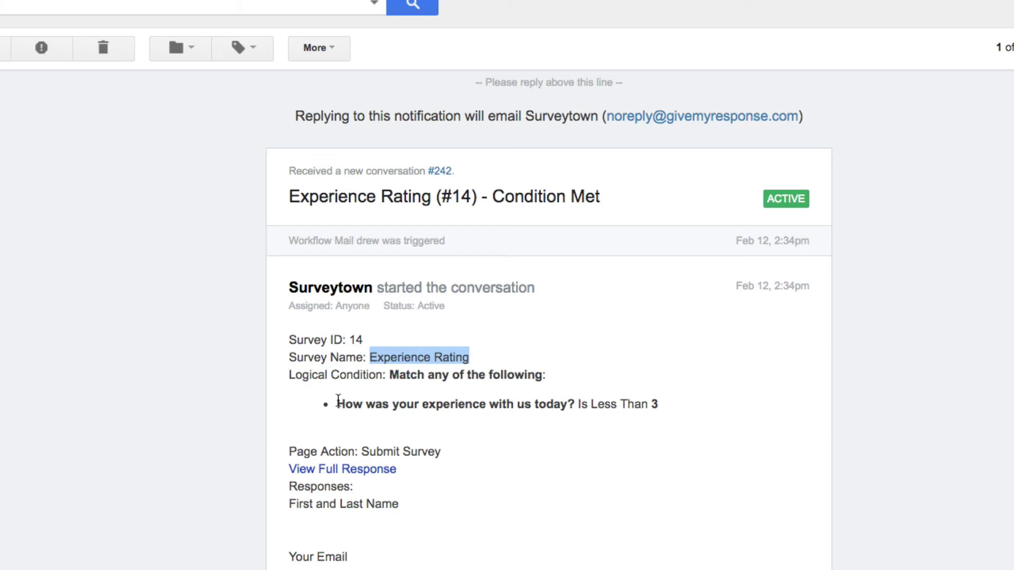
drag(337, 402, 567, 403)
drag(660, 404, 567, 404)
click(418, 463)
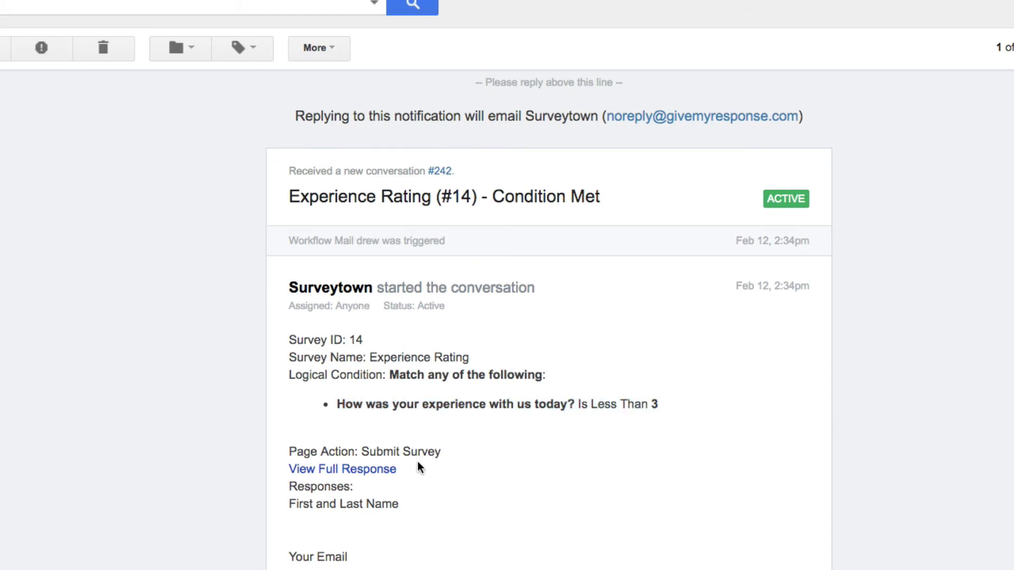
- Open the two-star response from the alert in SurveyTown's Responses tab
click(350, 470)
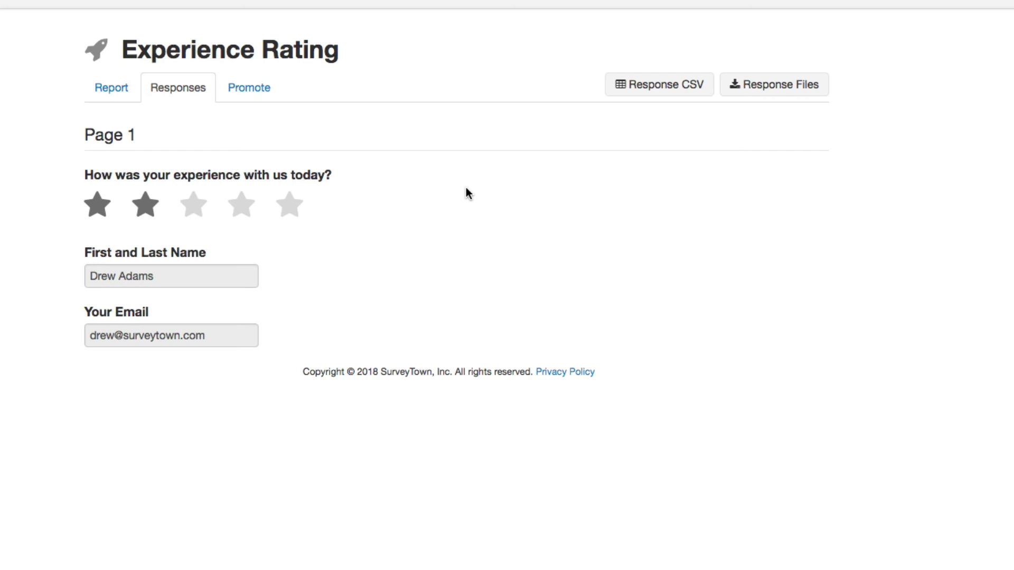
click(58, 2)
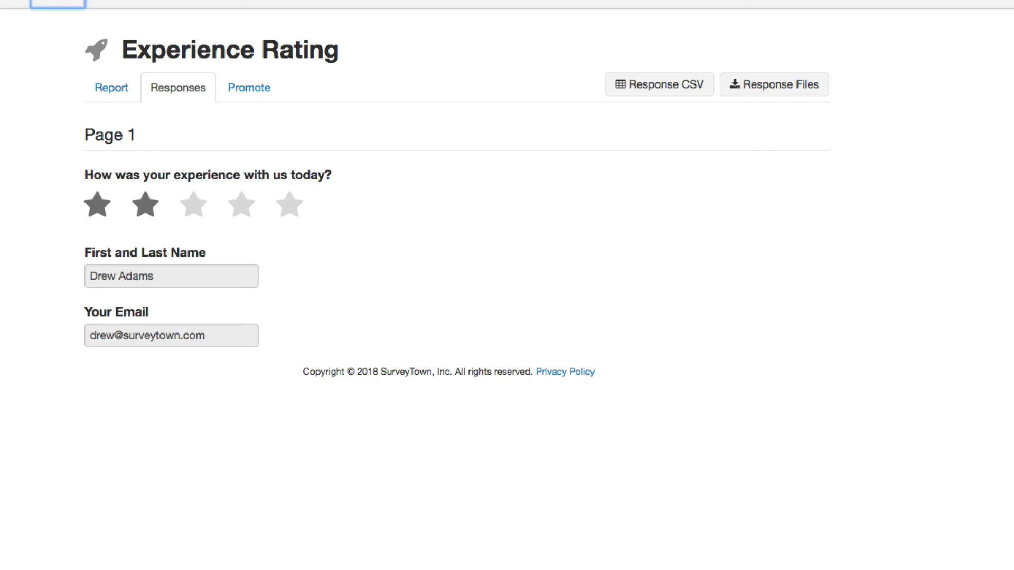